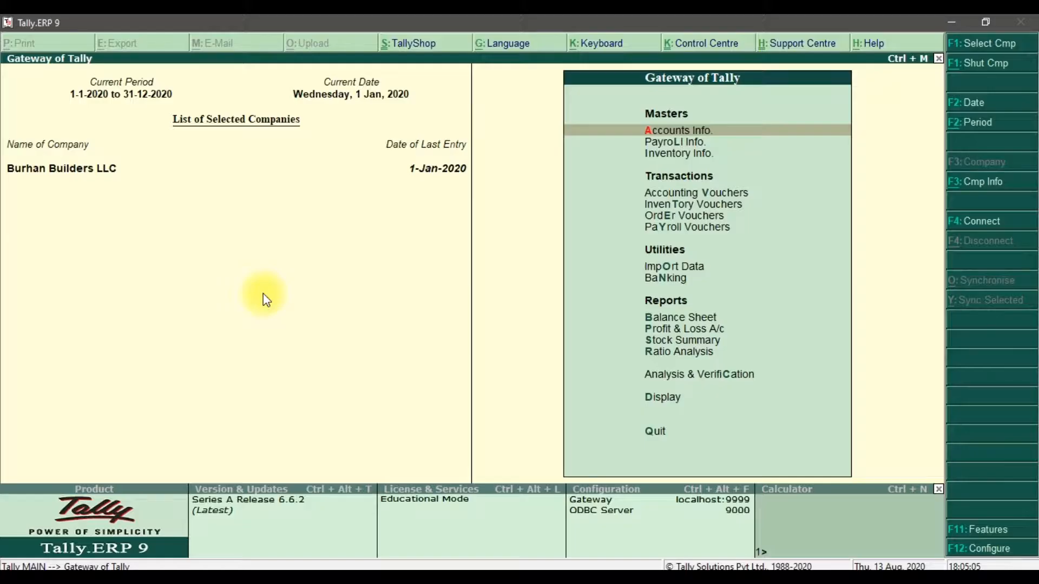
Step: Reach a blank Pay Head Creation form via Payroll Info. and Pay Heads
click(694, 145)
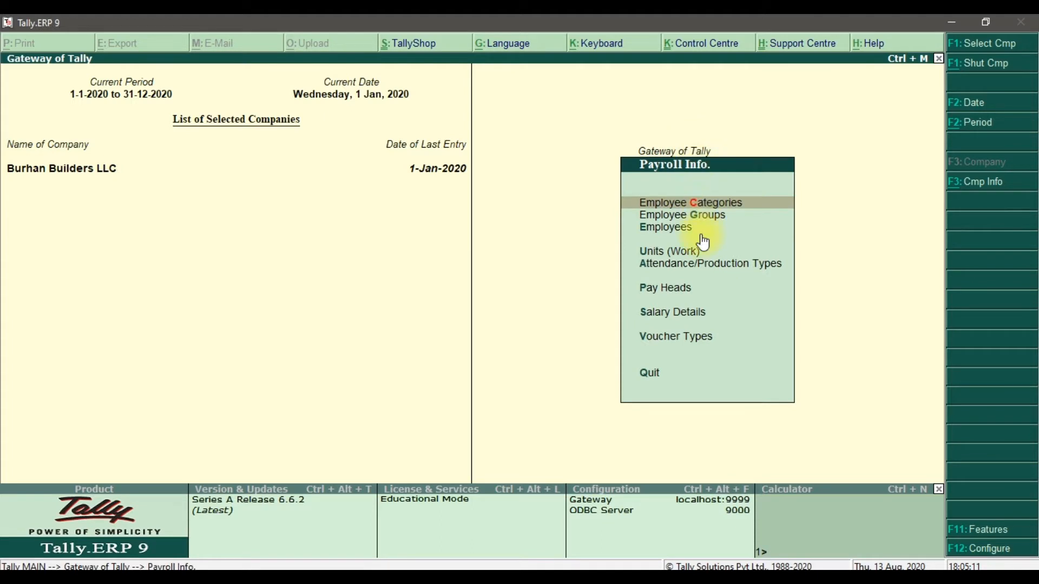
click(686, 293)
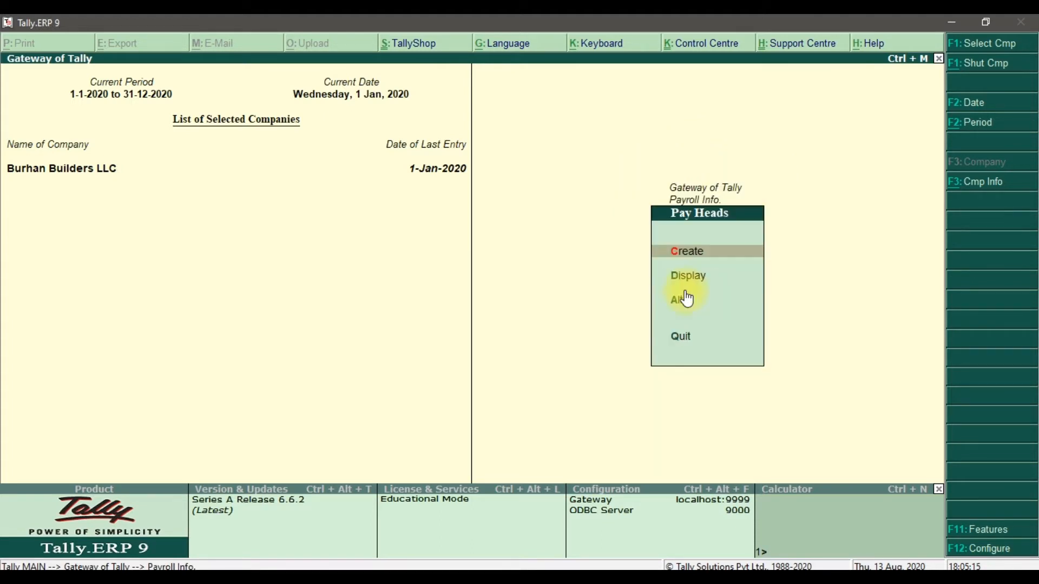
click(700, 253)
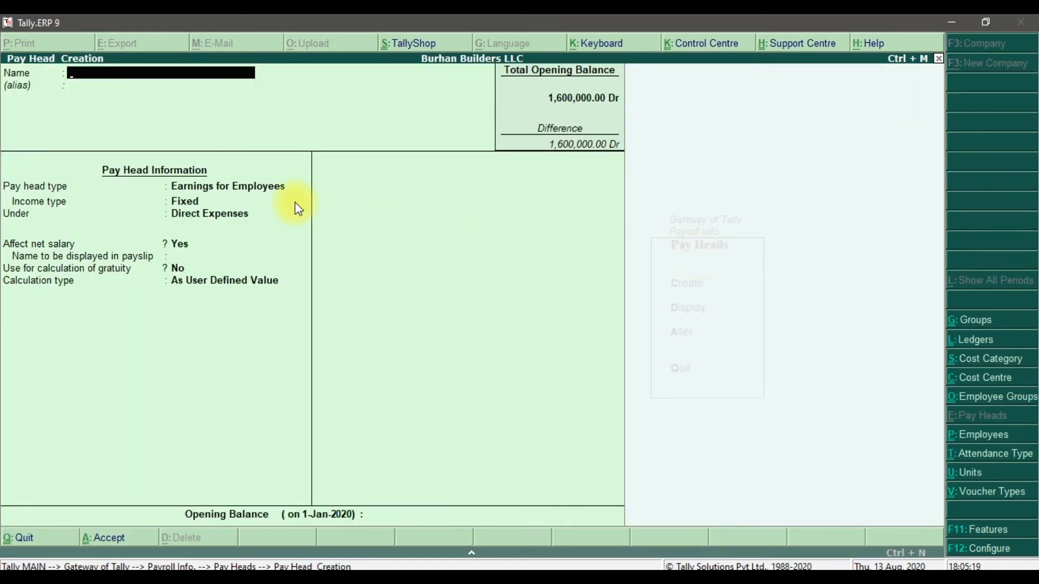
text(Hoilday)
text( Pay)
Step: Name the pay head Hoilday Pay as fixed employee earnings under Indirect Expenses
key(Return)
key(Return)
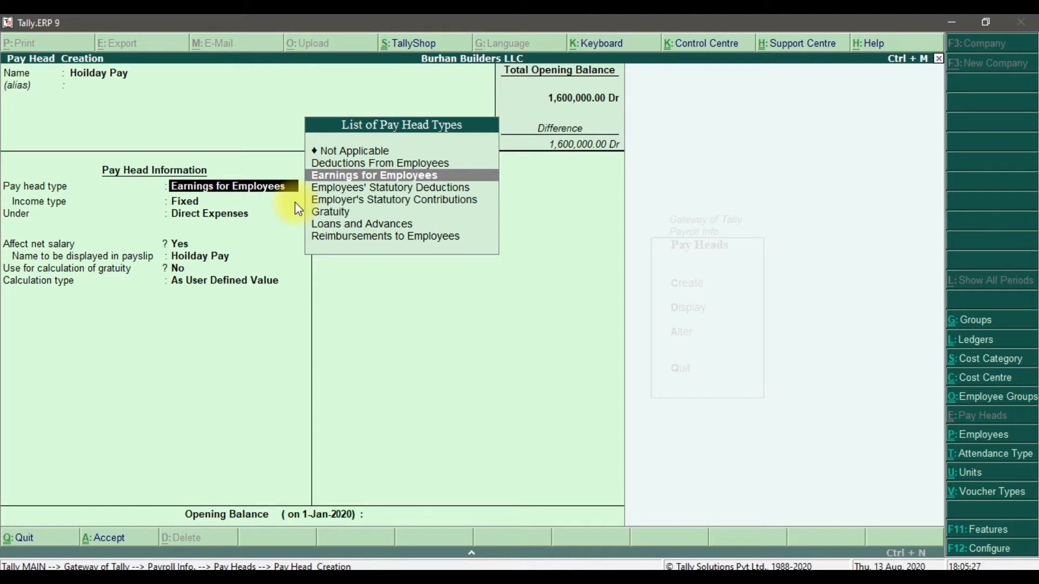
key(Return)
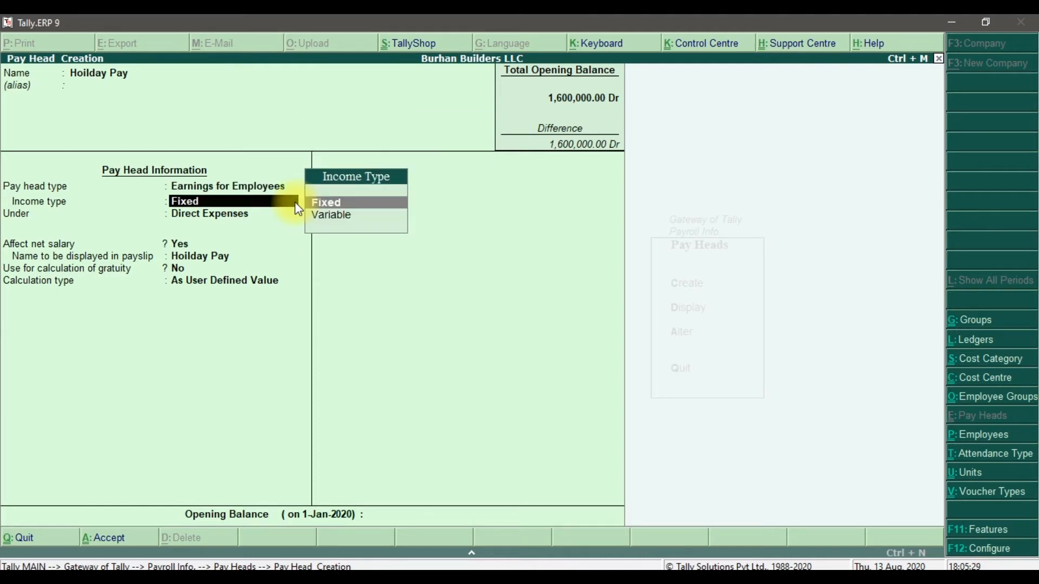
key(Return)
key(Down)
key(Down)
key(Down)
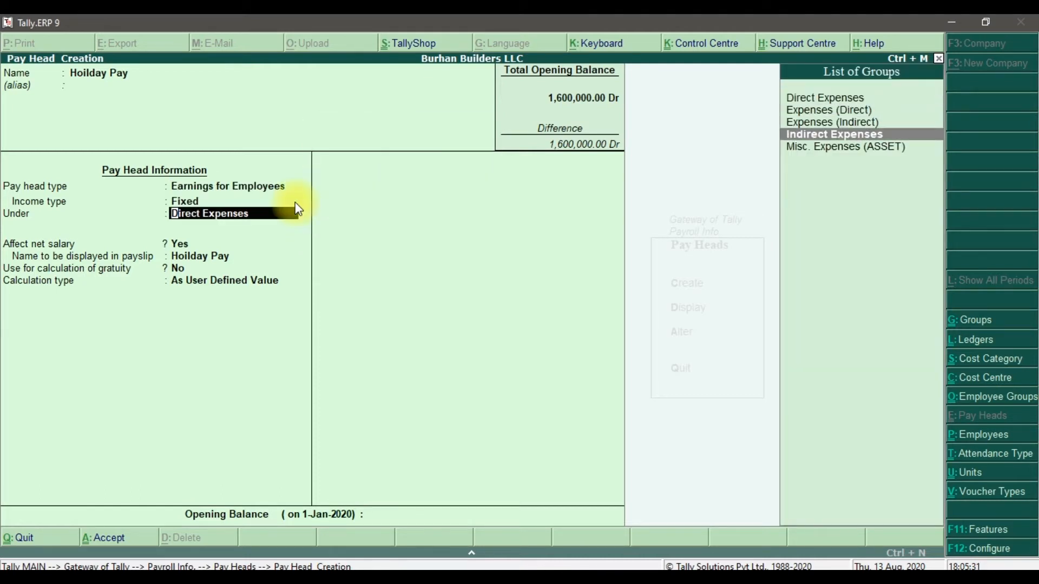
key(Return)
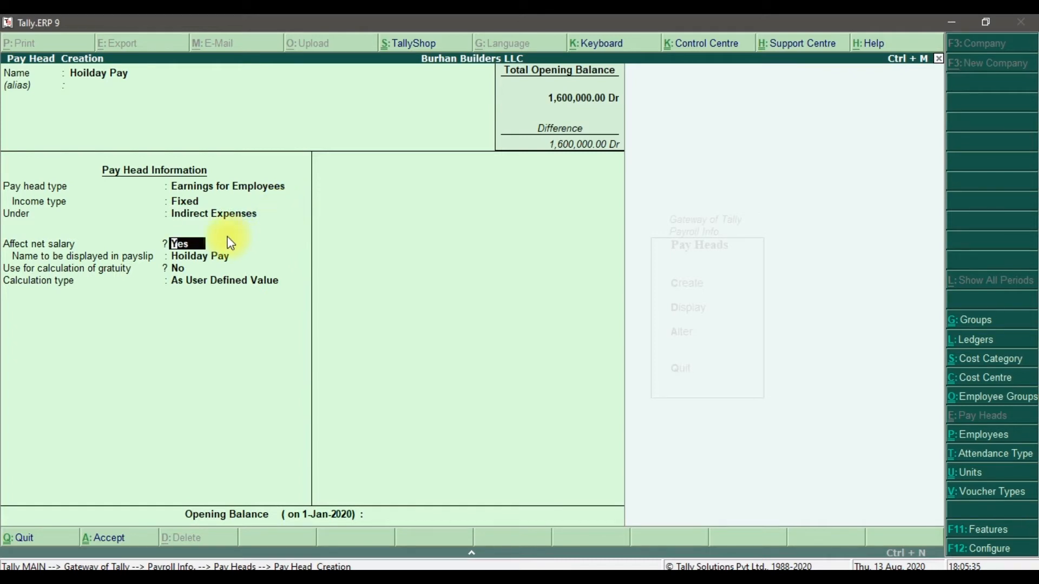
Step: Keep net-salary effect, payslip name, no gratuity and user-defined value, then save Hoilday Pay
key(Return)
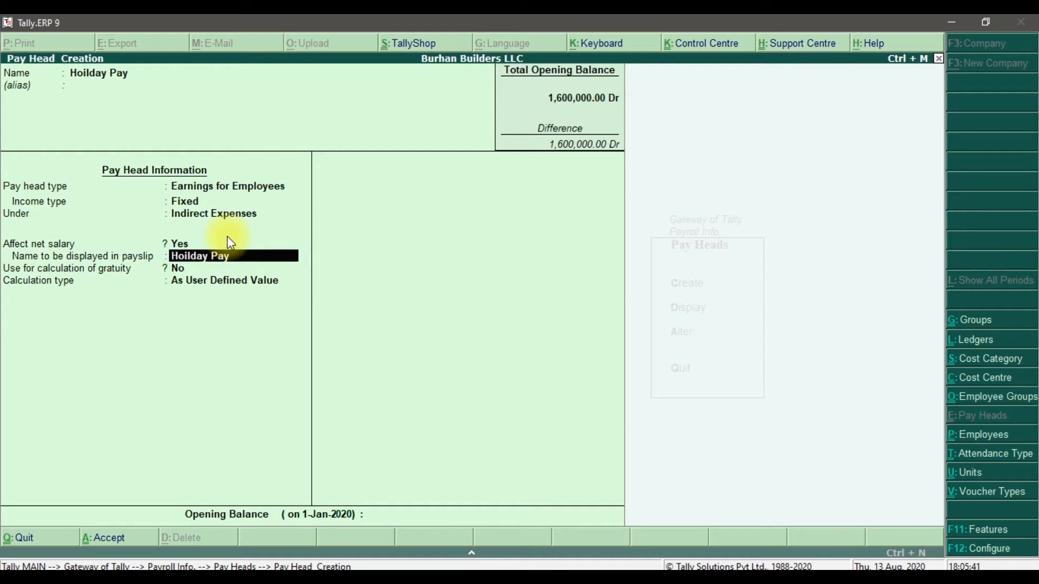
key(Return)
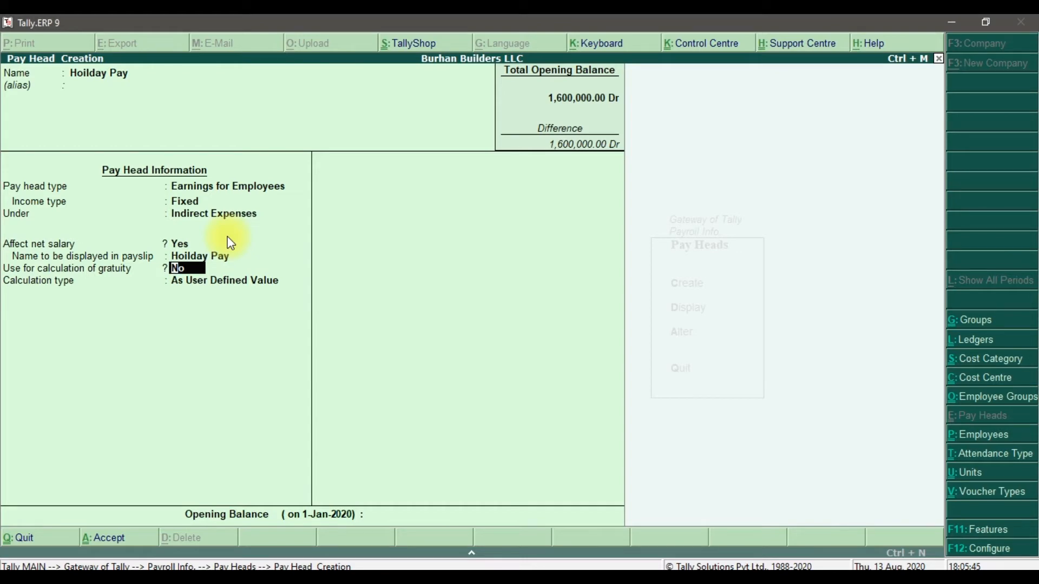
key(Return)
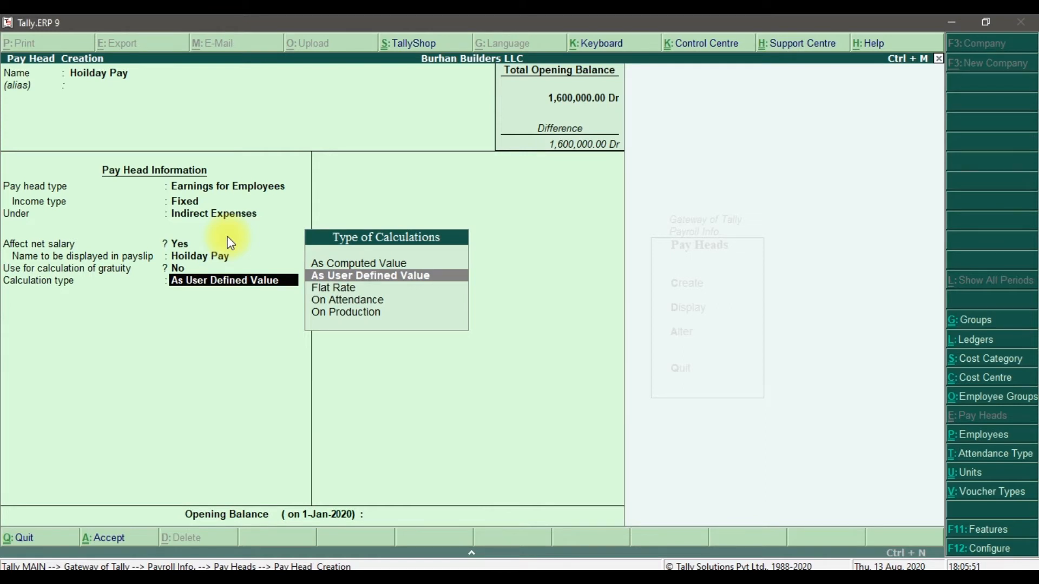
key(Return)
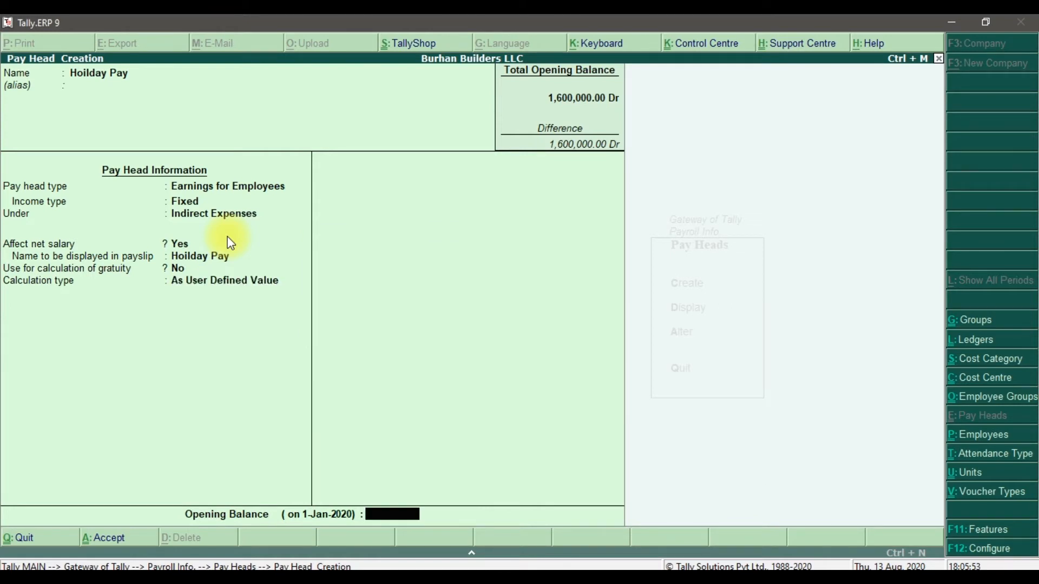
key(Return)
key(Return)
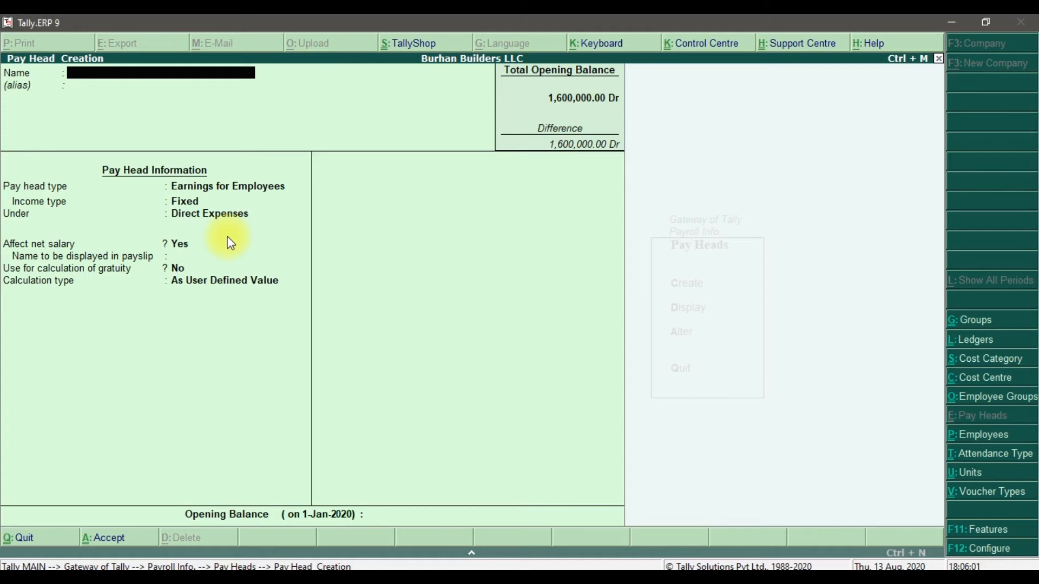
text(B)
text(onus P)
text(ay)
Step: Name the second pay head Bonus Pay as fixed employee earnings under Indirect Expenses
key(Return)
key(Return)
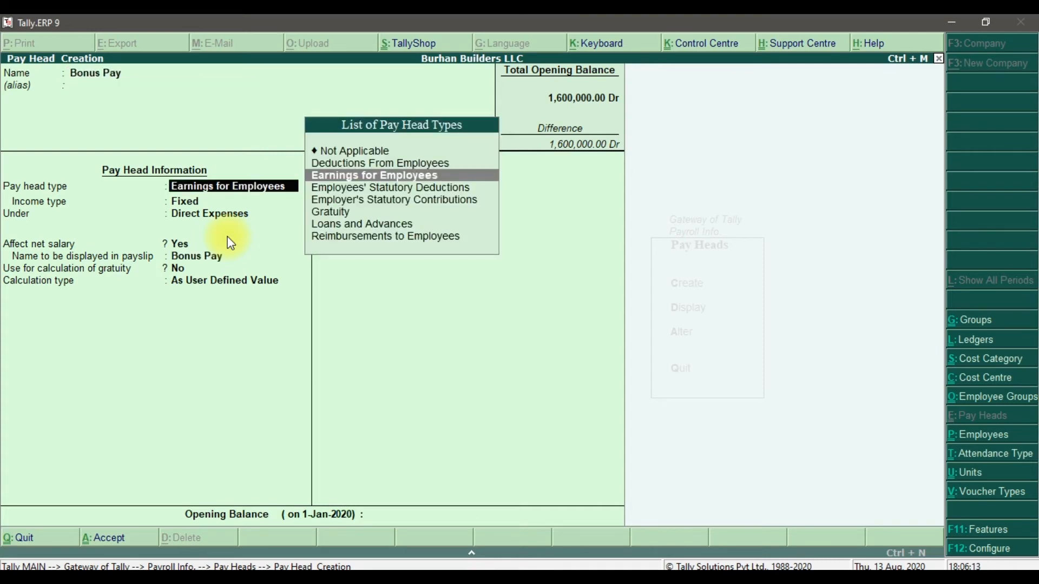
key(Return)
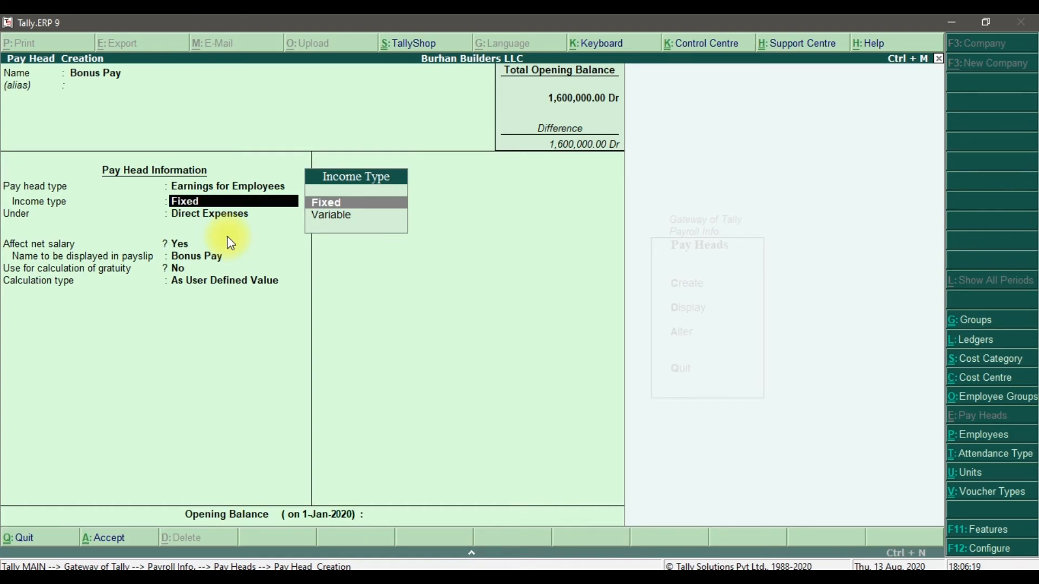
key(Return)
key(Down)
key(Down)
key(Down)
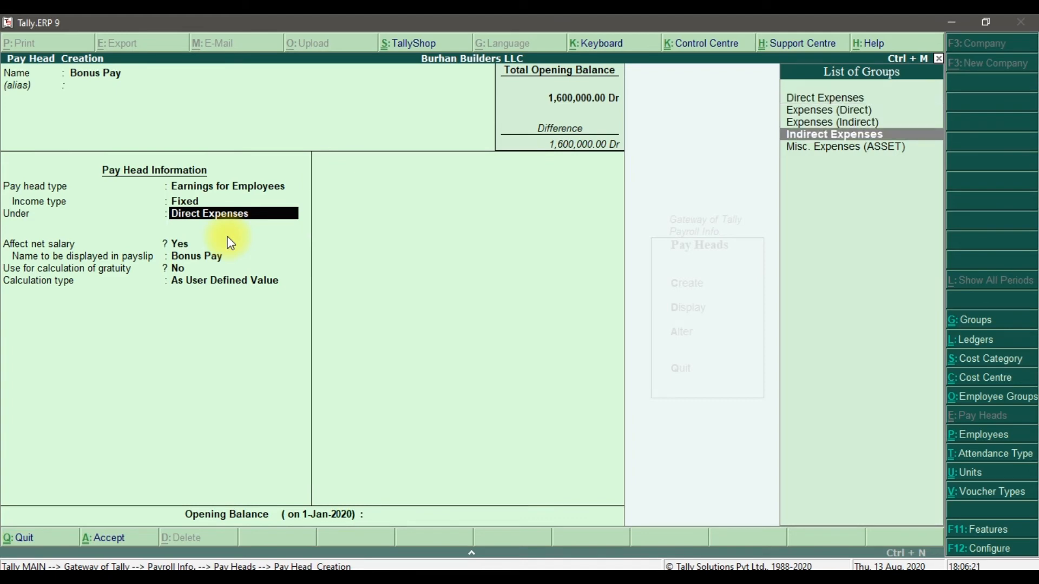
key(Return)
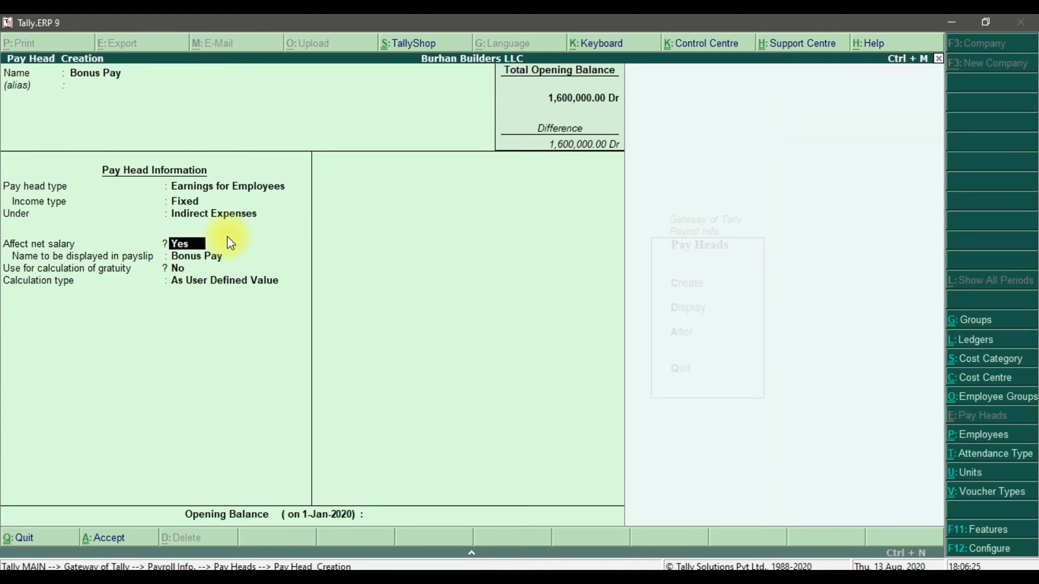
Step: Keep net-salary effect, payslip name Bonus Pay, no gratuity and user-defined calculation
key(Return)
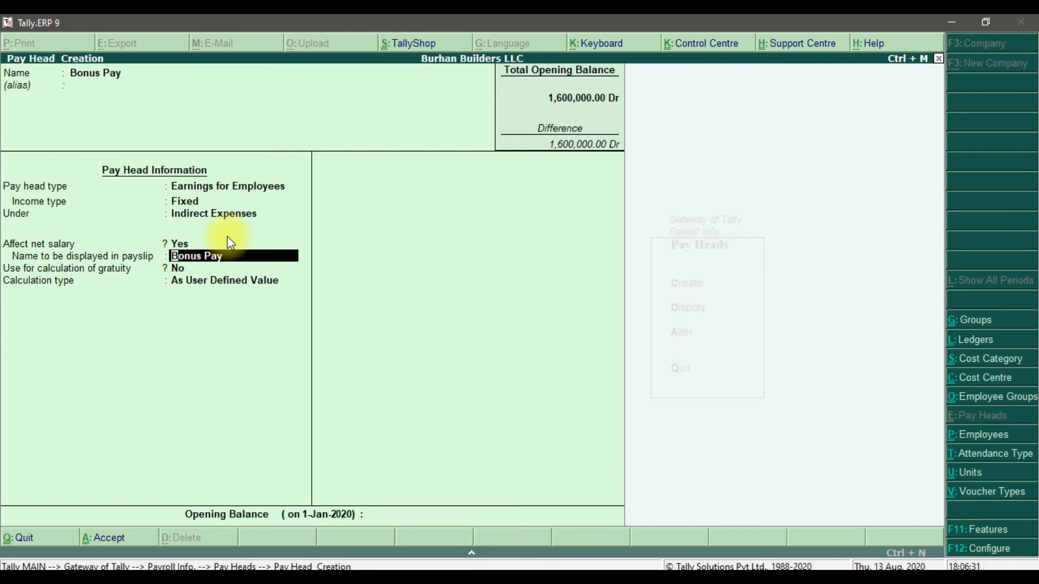
key(Return)
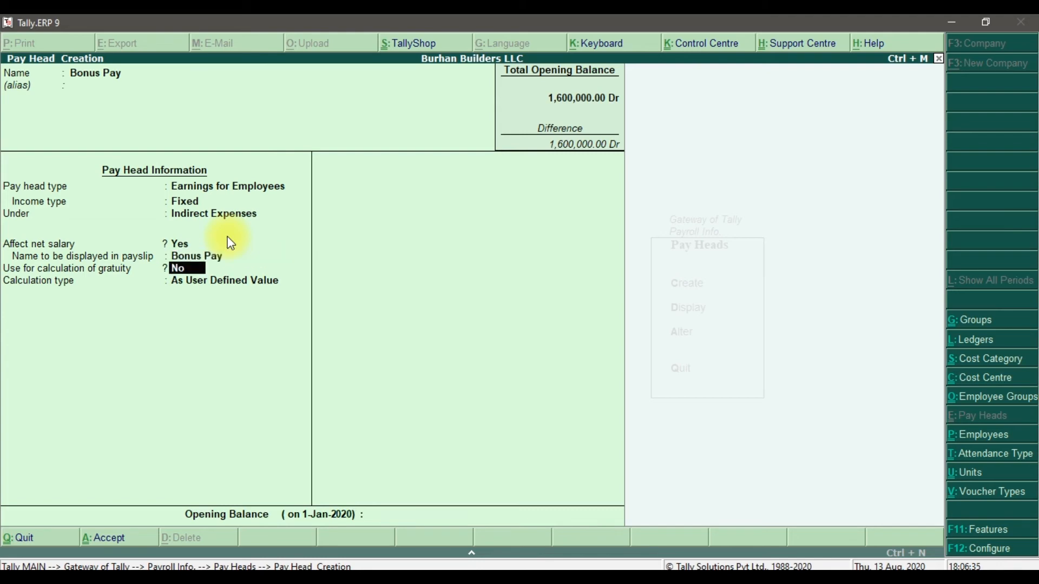
key(Return)
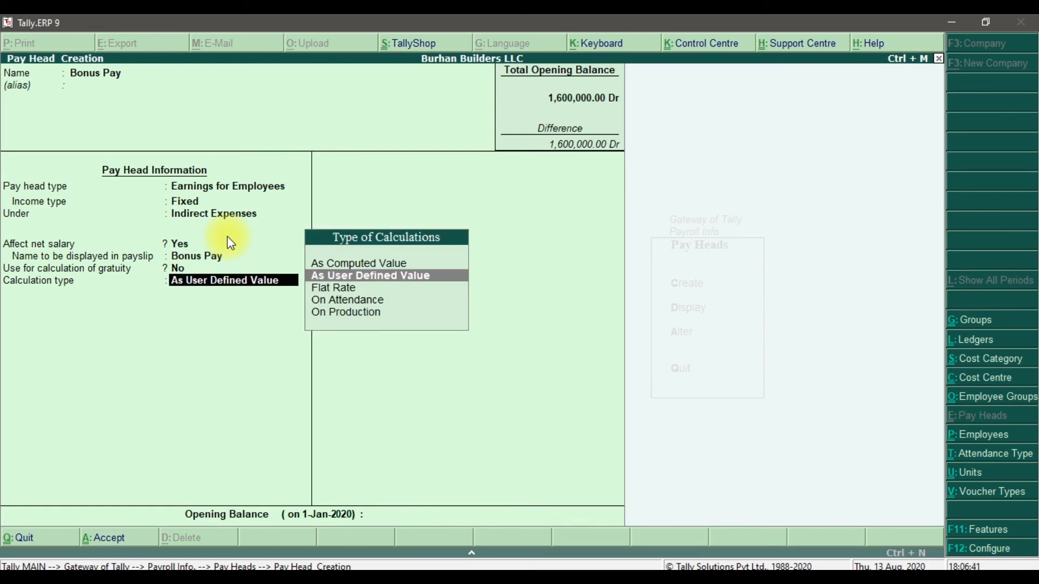
key(Return)
key(Return)
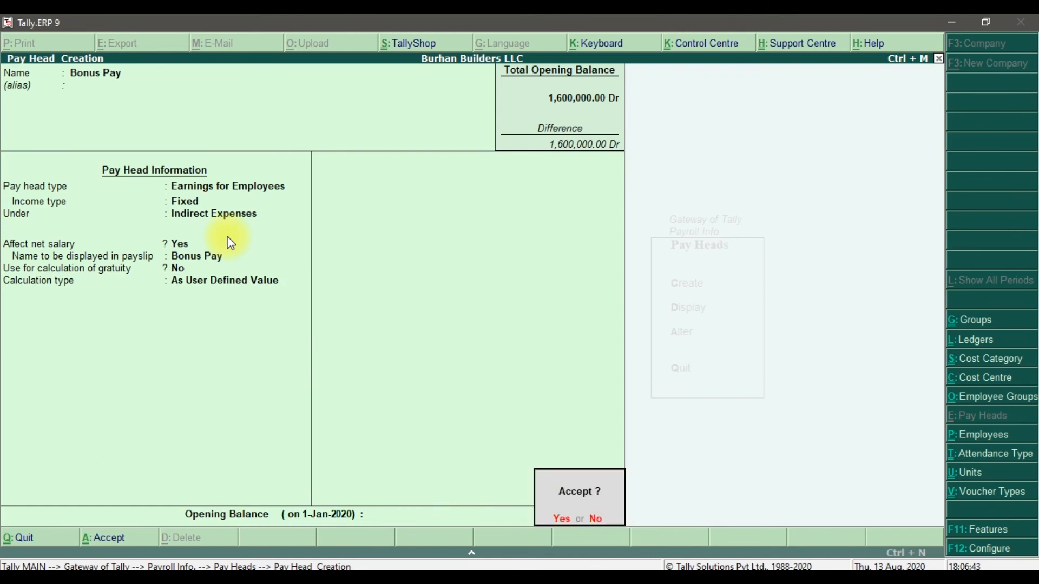